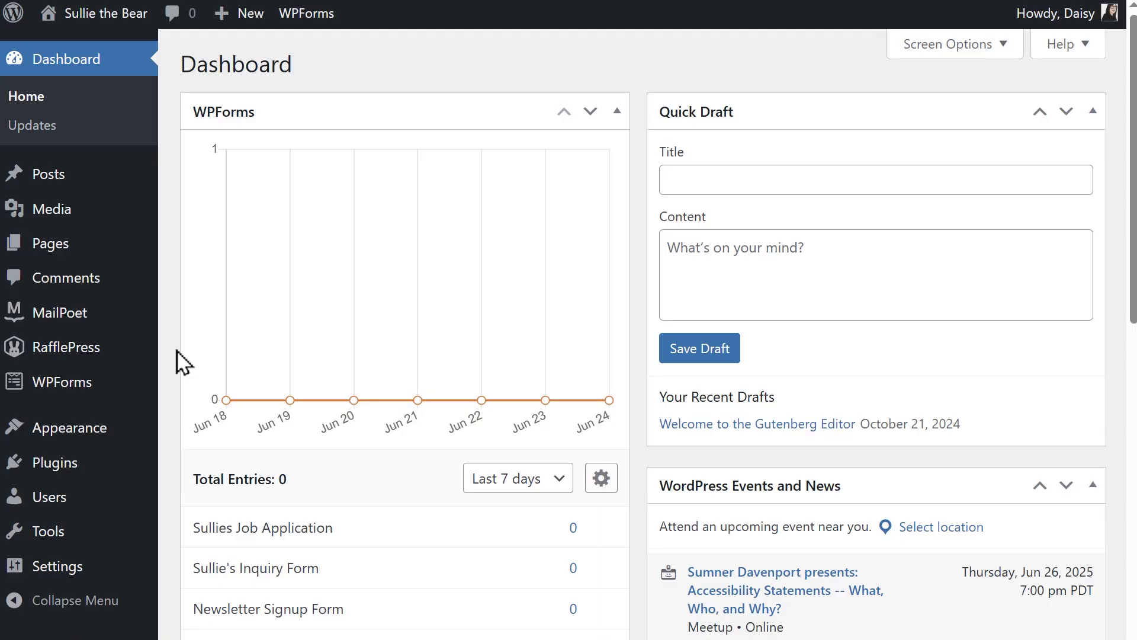
# Search WPForms Addons for 'make' and activate the Make addon
pyautogui.moveTo(127, 385)
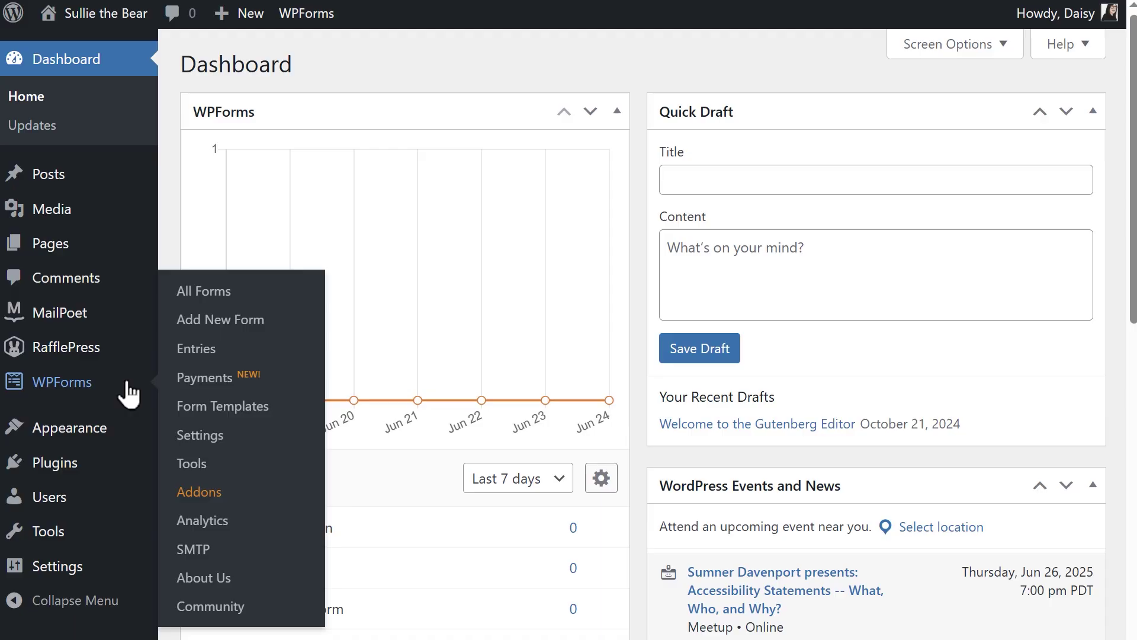
pyautogui.click(204, 496)
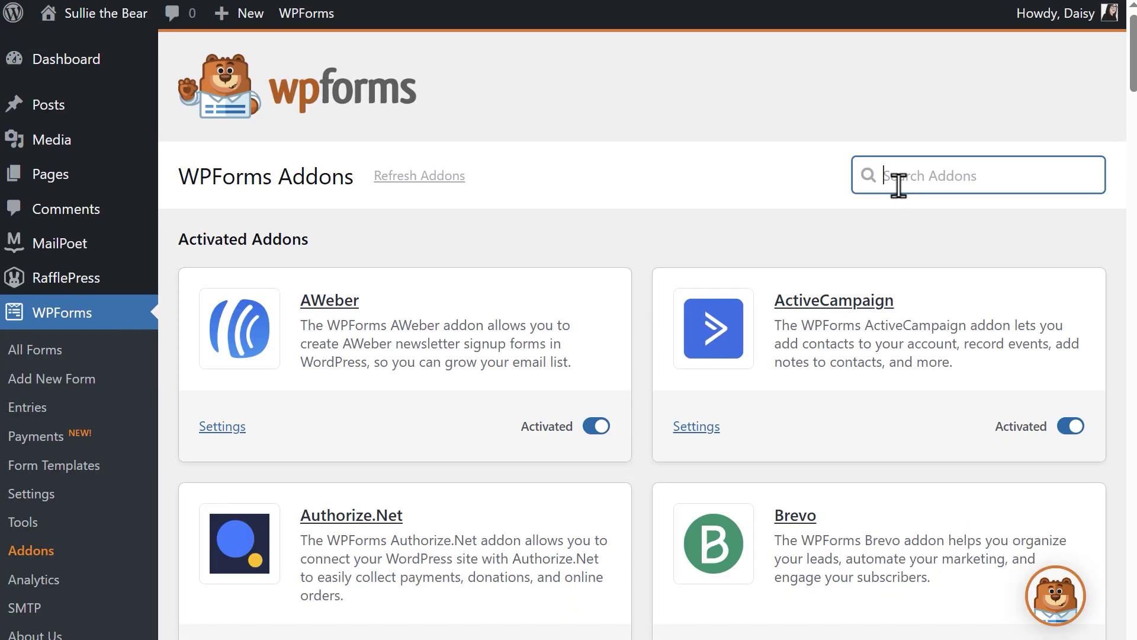
pyautogui.write('make')
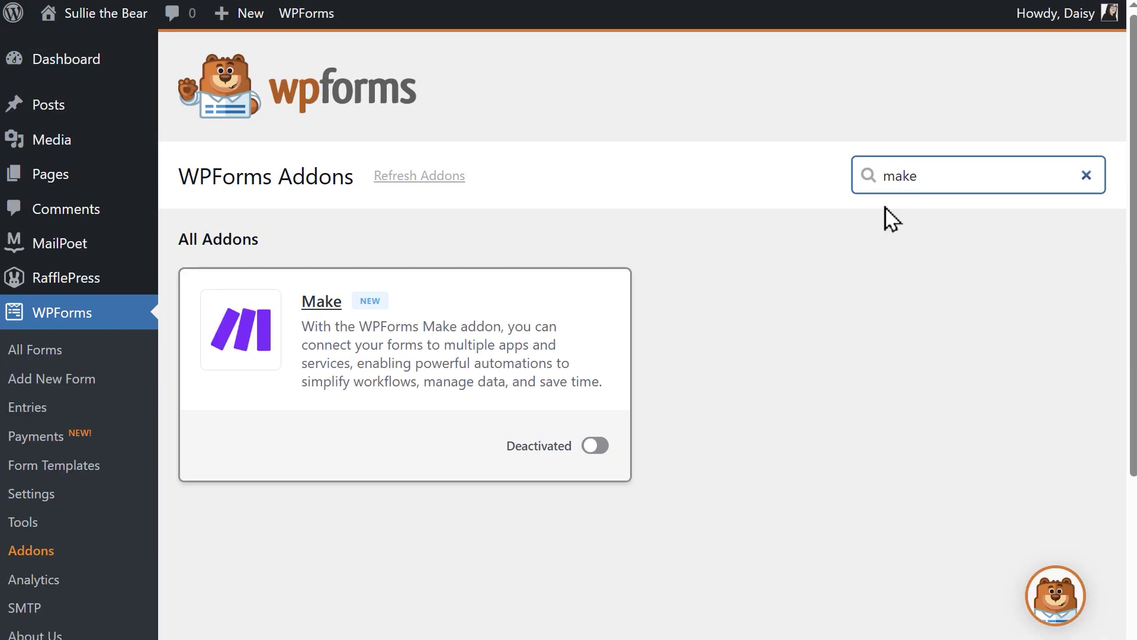
pyautogui.click(589, 448)
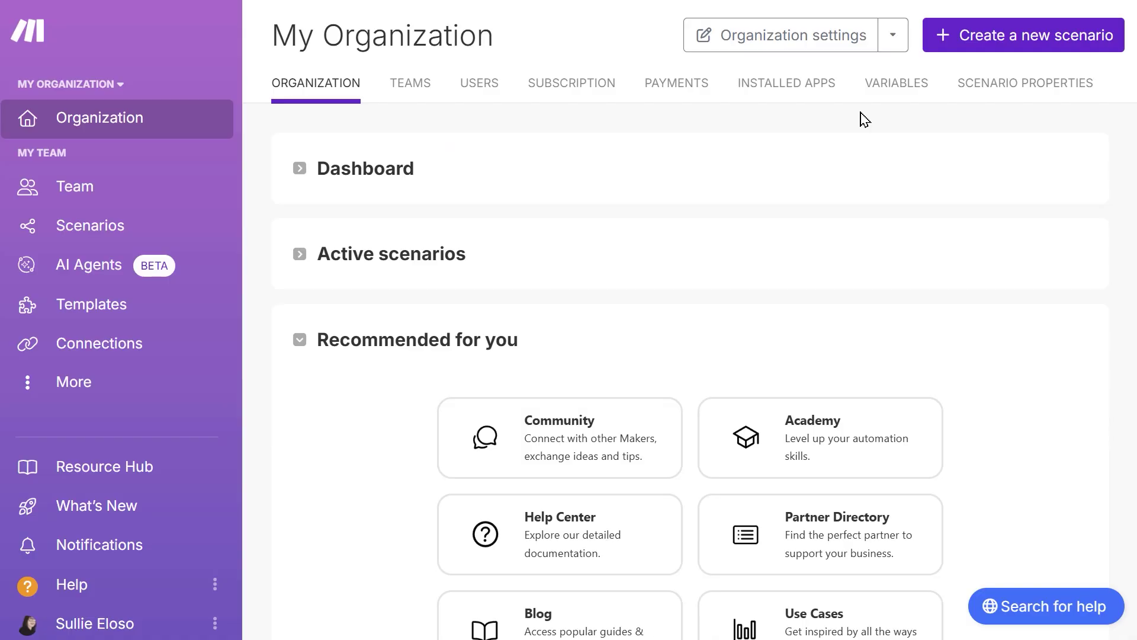
# Start a brand new scenario and pick the WPForms app by searching 'wpforms'
pyautogui.click(971, 39)
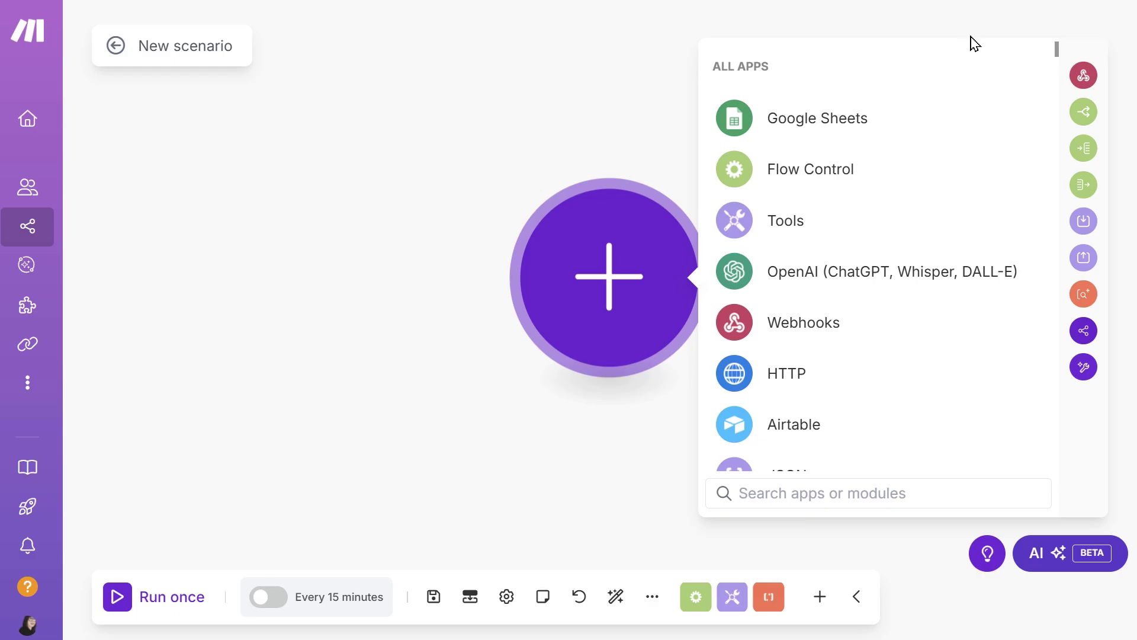
pyautogui.write('wpforms')
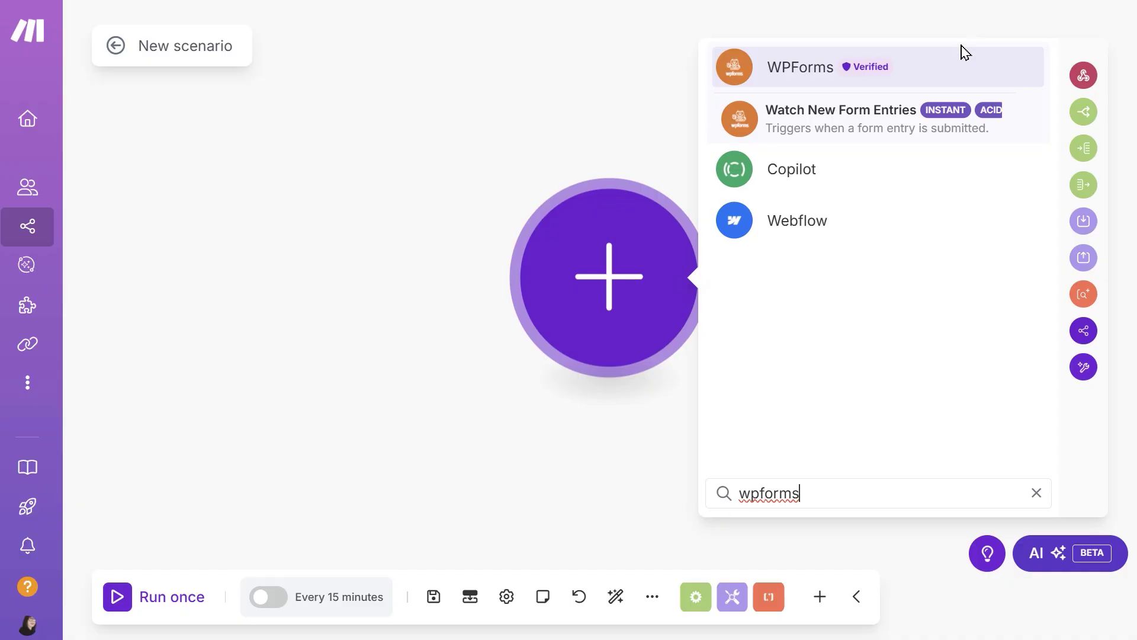
pyautogui.click(940, 69)
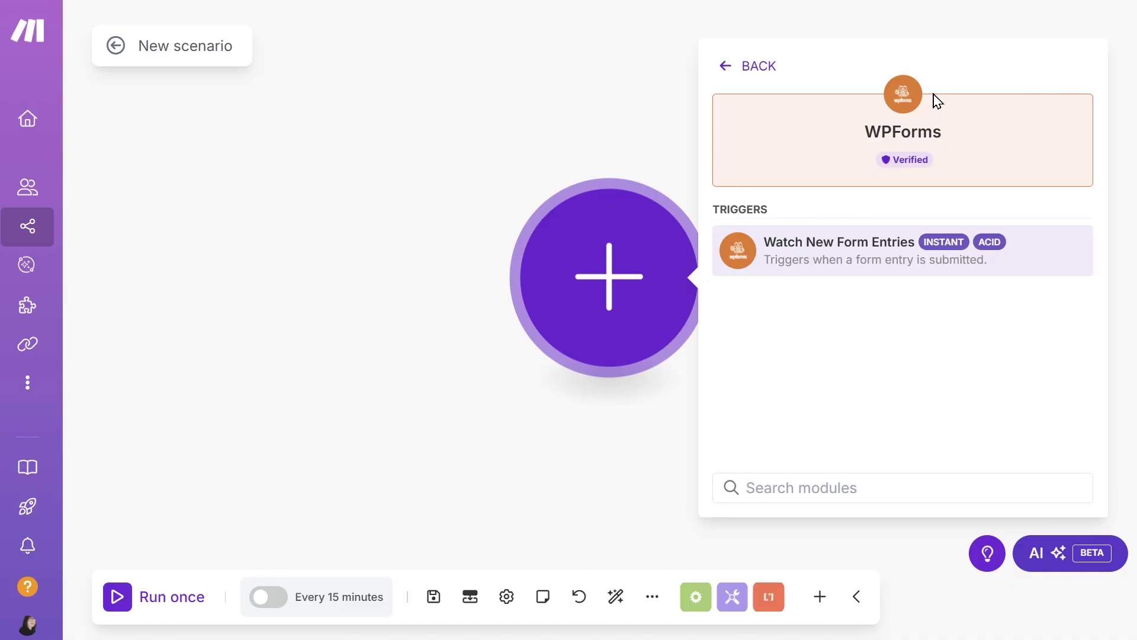
# Add the Watch New Form Entries trigger with a new default-named webhook and copy its address
pyautogui.click(833, 256)
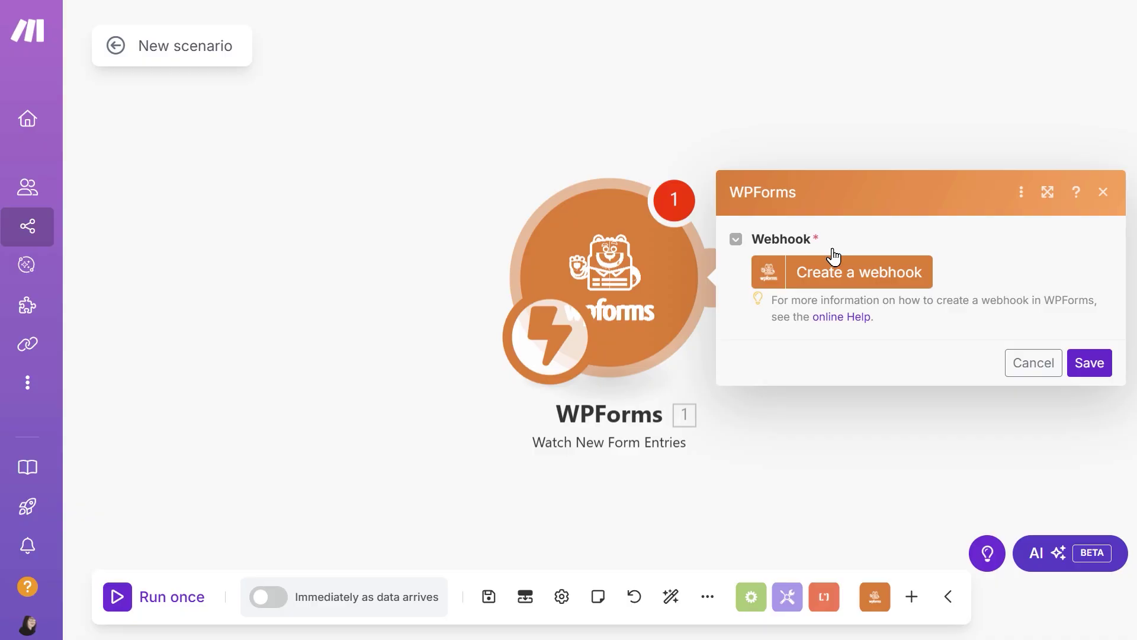
pyautogui.click(918, 275)
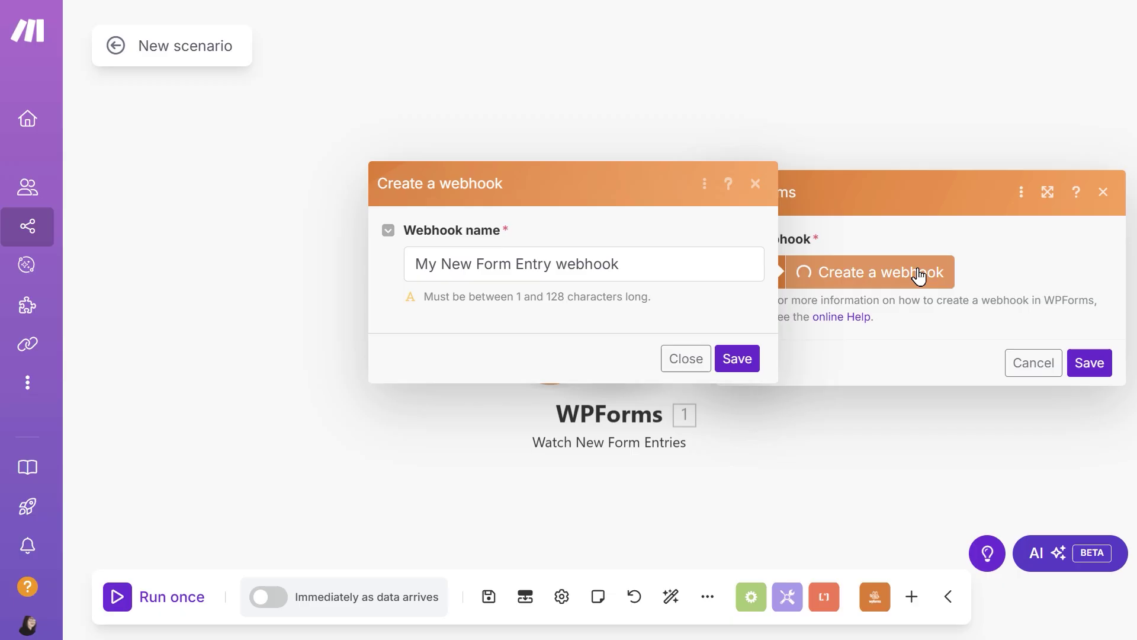
pyautogui.click(743, 359)
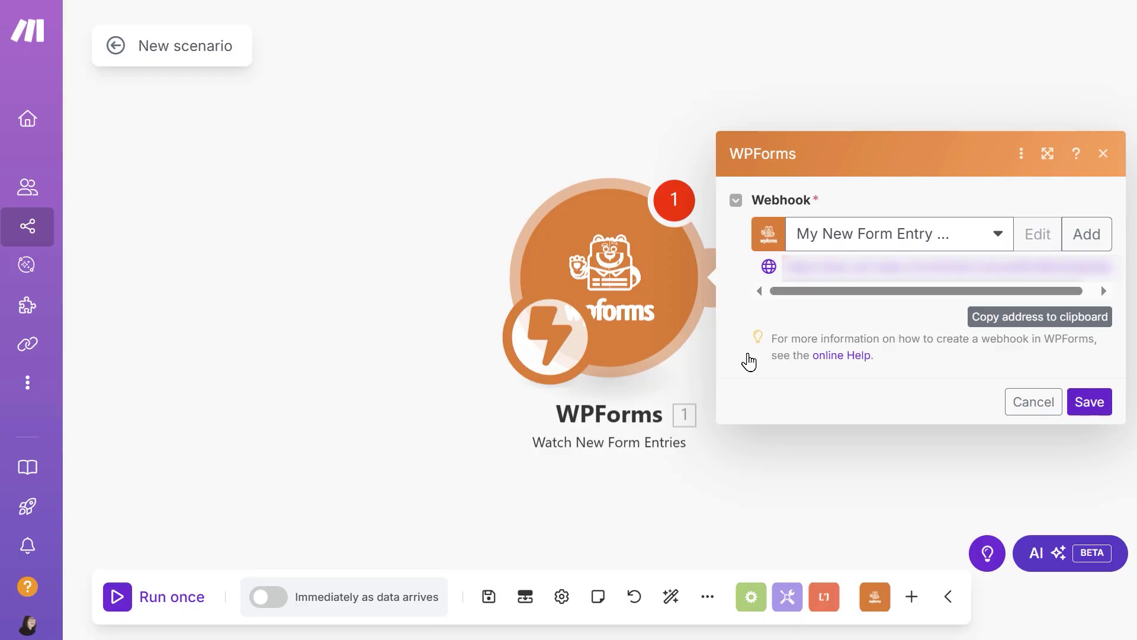
pyautogui.click(980, 322)
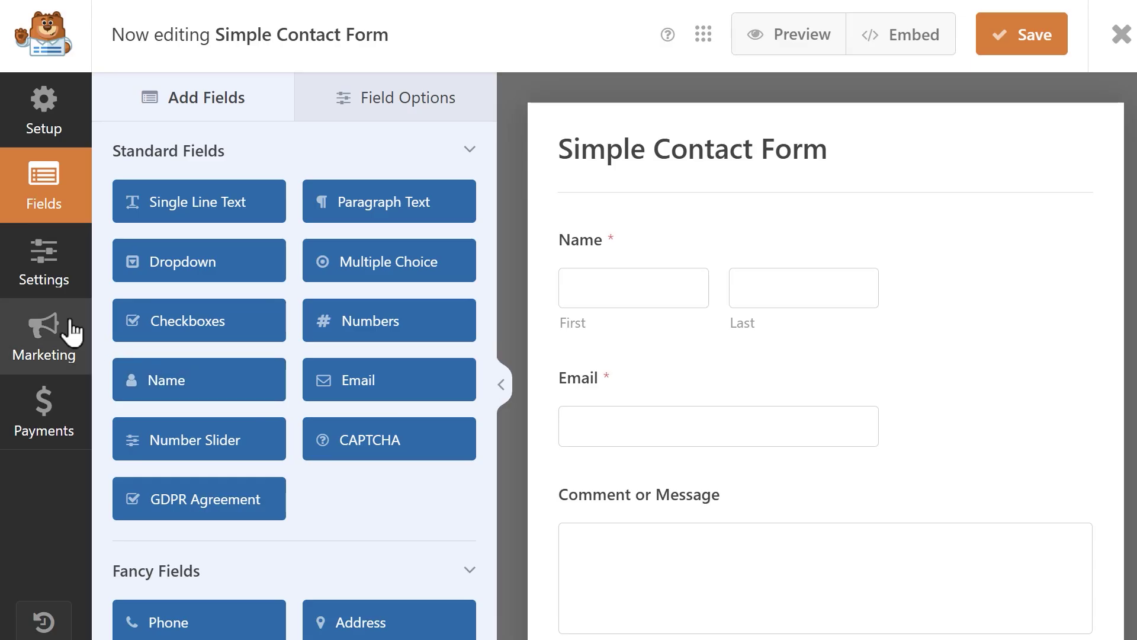
# Enable the Make integration for Simple Contact Form under Marketing > Make
pyautogui.click(66, 330)
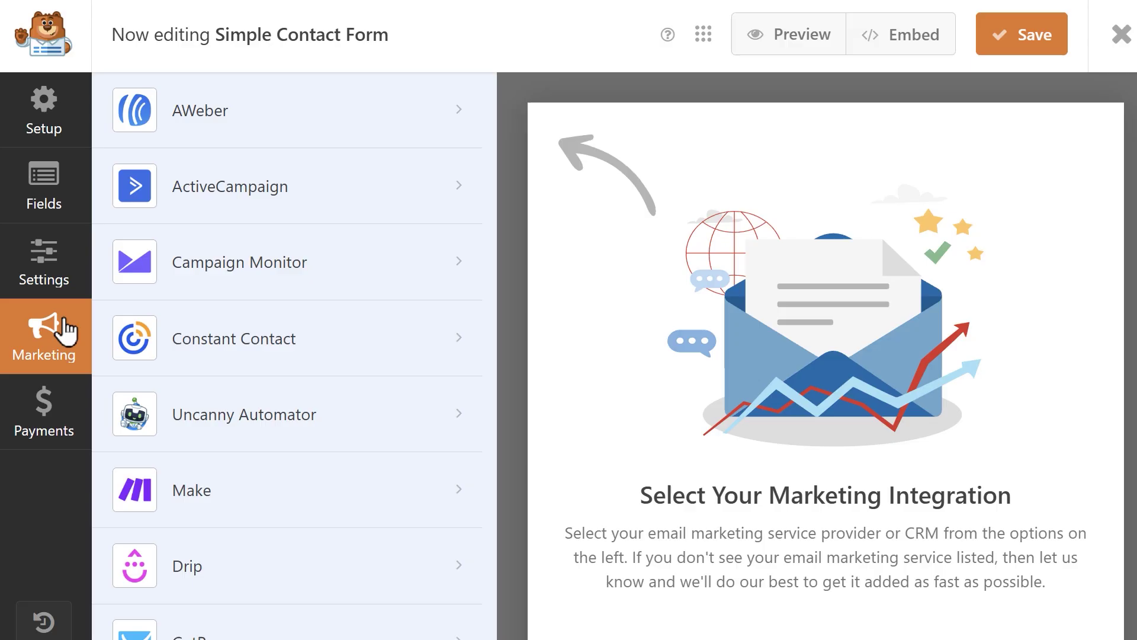
pyautogui.click(310, 486)
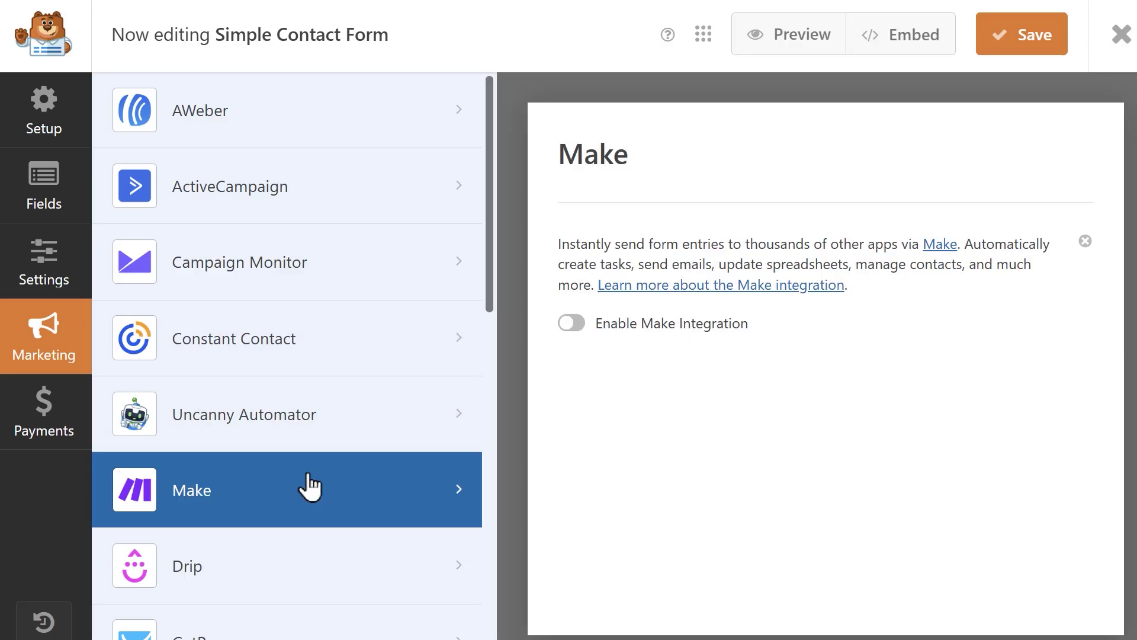
pyautogui.click(571, 323)
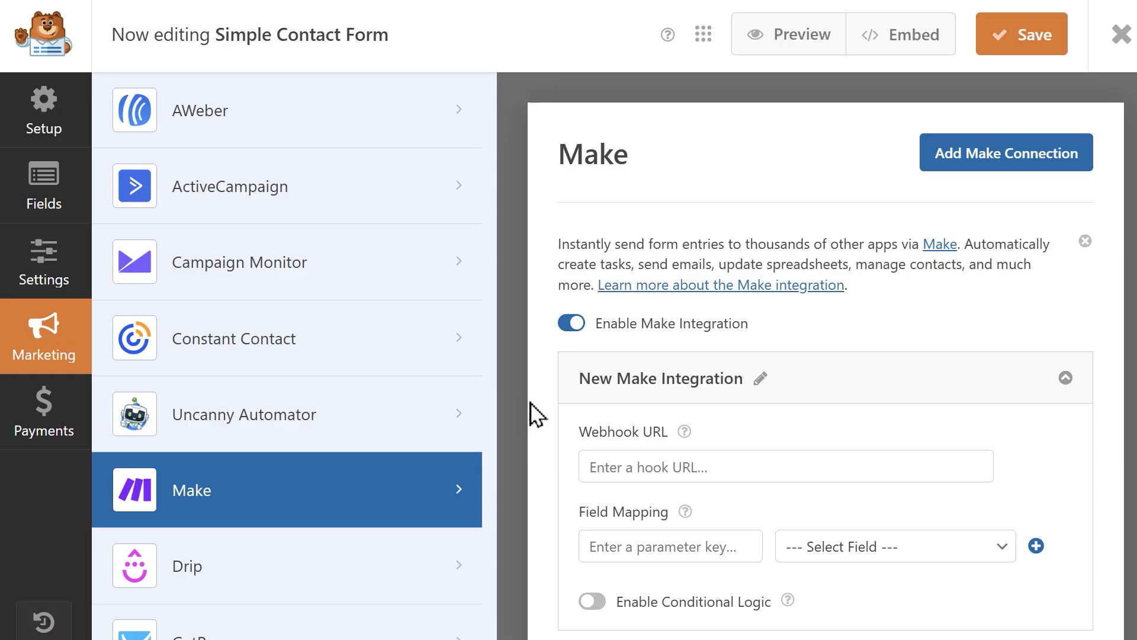
pyautogui.scroll(-1, 536, 413)
pyautogui.scroll(-2, 536, 414)
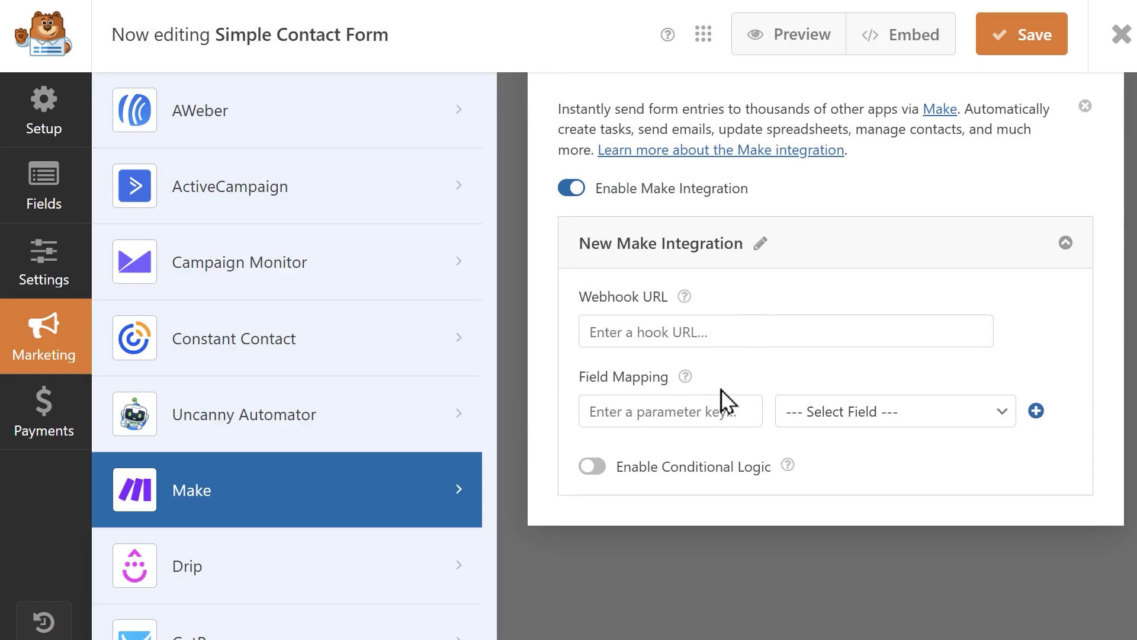
# Paste the copied Make webhook address into the Webhook URL field
pyautogui.click(895, 334)
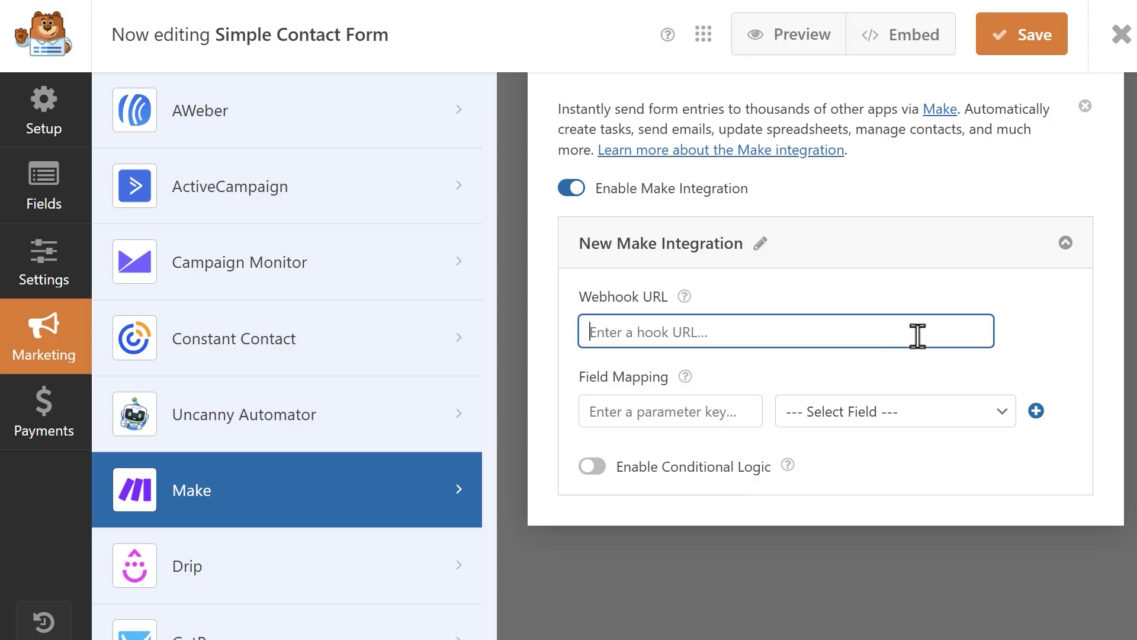
pyautogui.hotkey('ctrl', 'v')
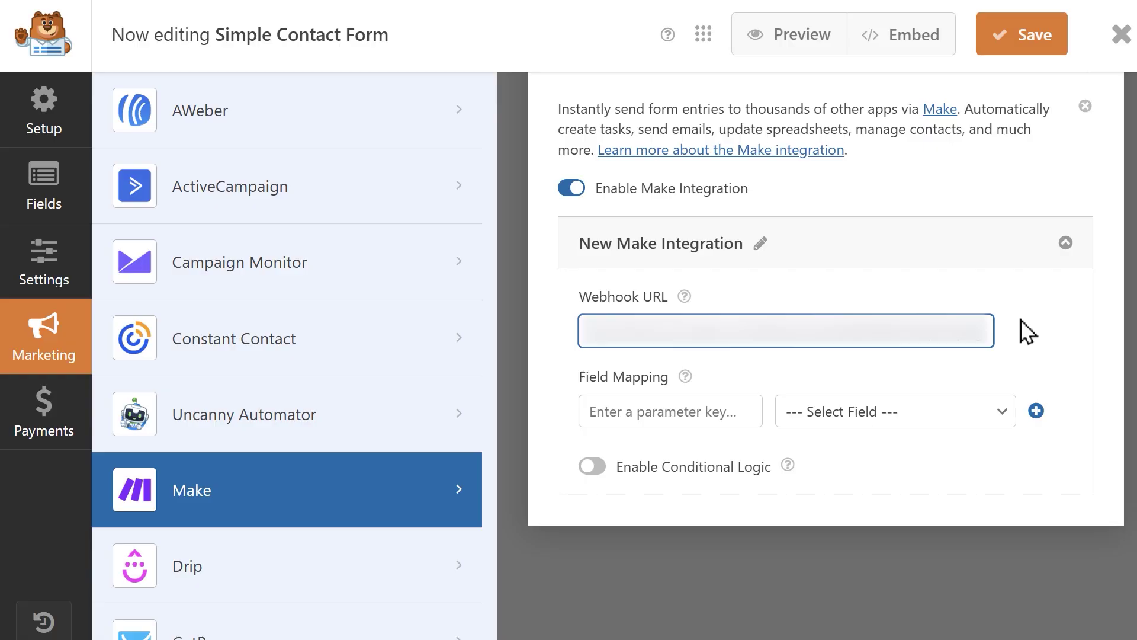
pyautogui.click(729, 411)
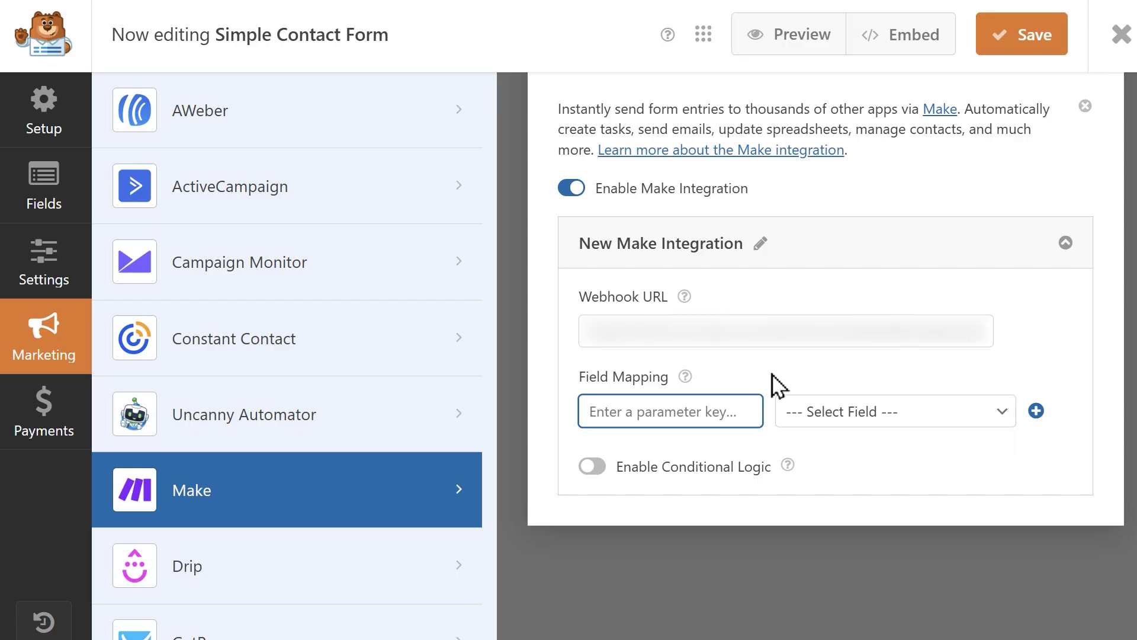
# Map an 'Email' parameter key to the form's Email field
pyautogui.write('Email')
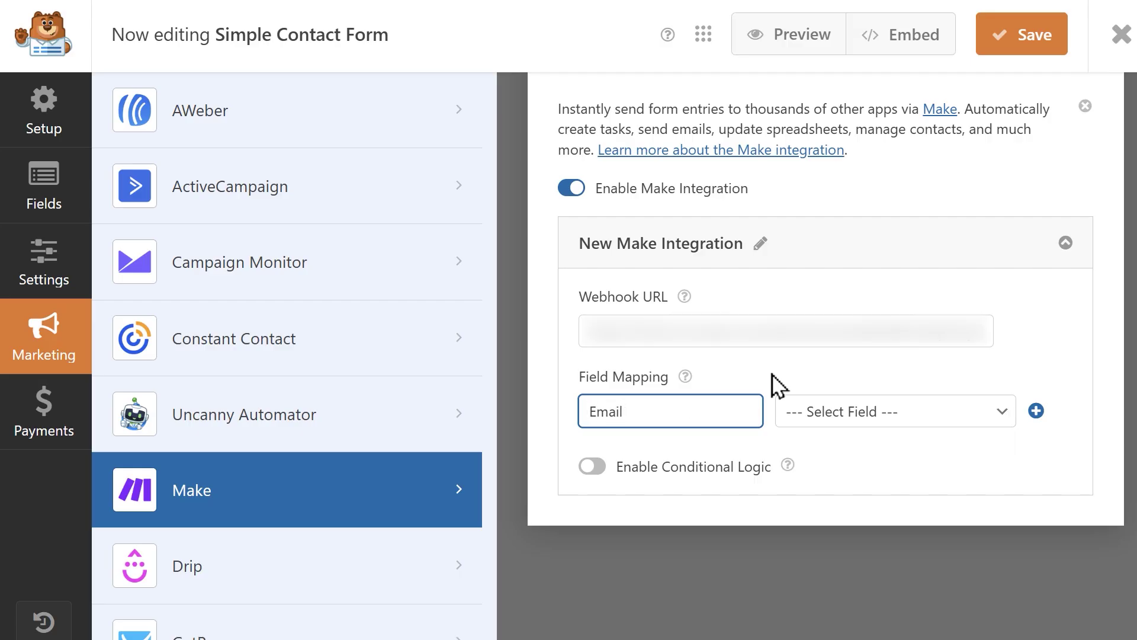
pyautogui.click(817, 410)
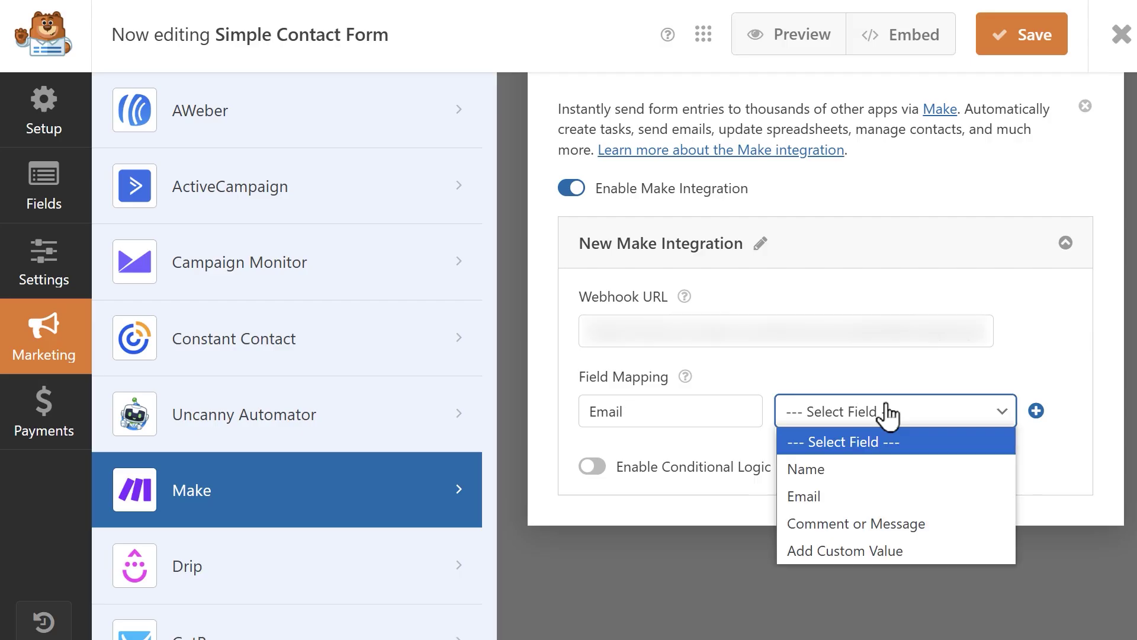
pyautogui.click(837, 496)
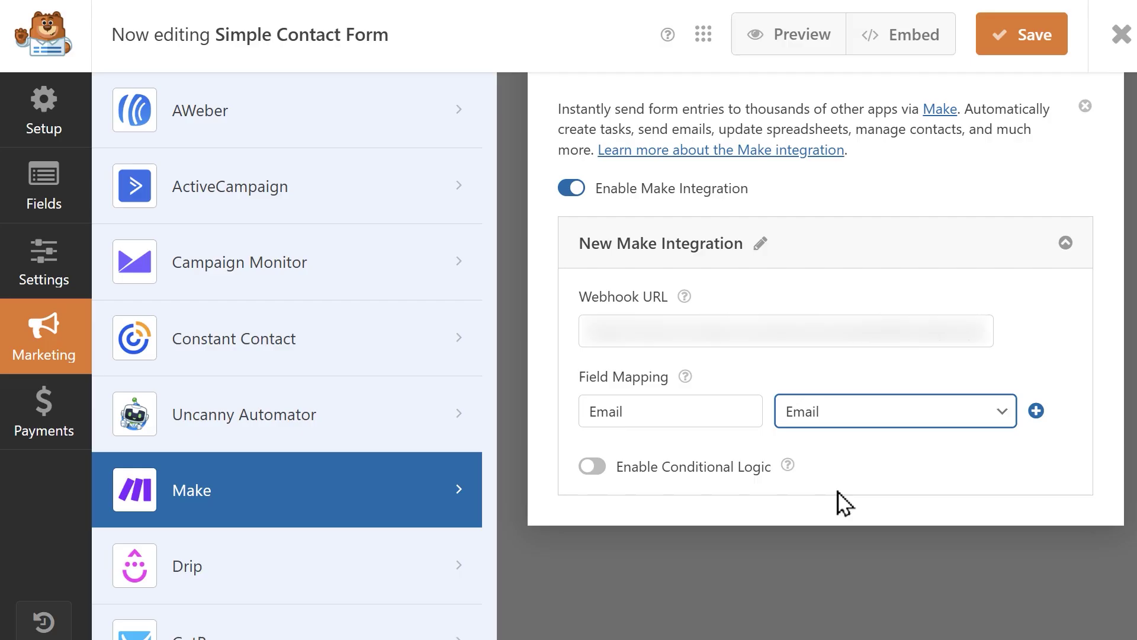
# Add a 'Name' parameter mapped to the Name field and save the form
pyautogui.click(1035, 410)
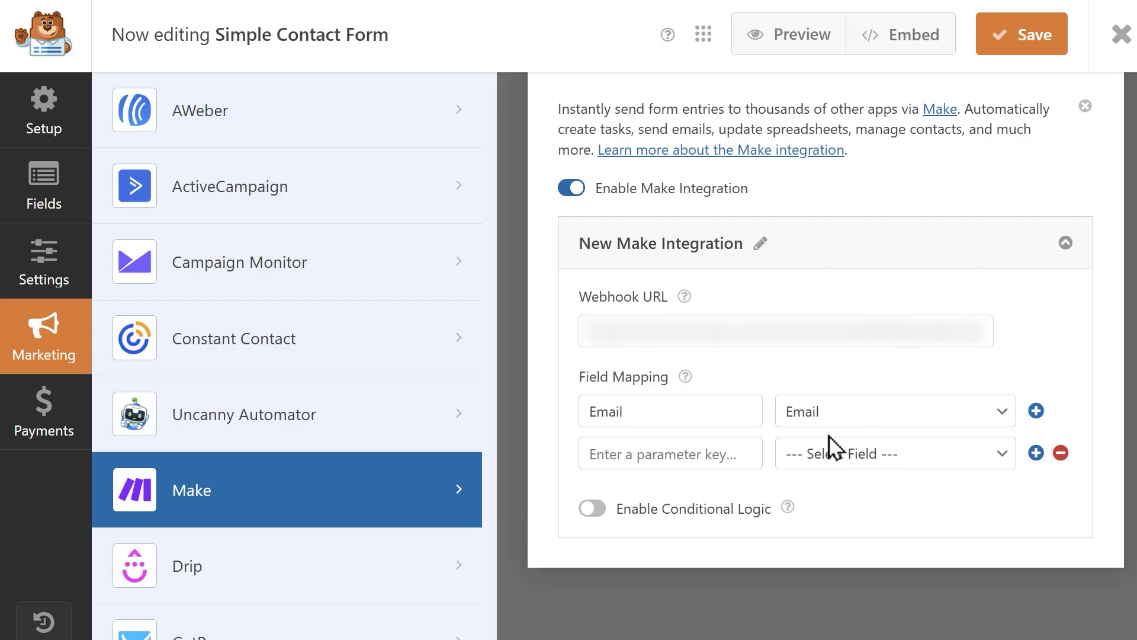
pyautogui.click(726, 452)
pyautogui.write('Name')
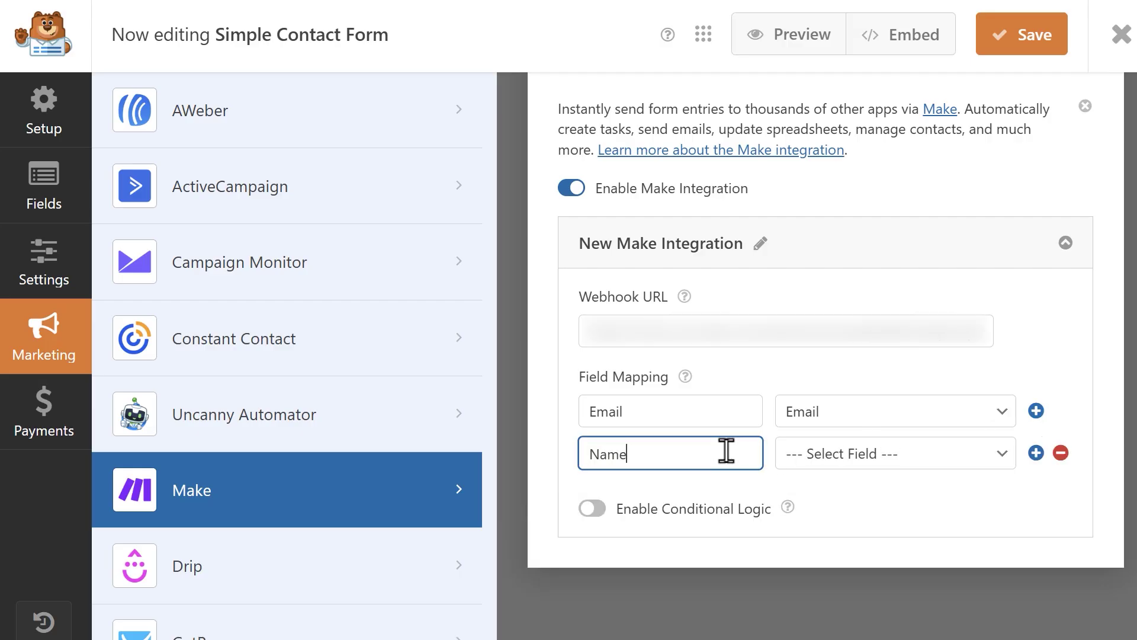
pyautogui.click(859, 460)
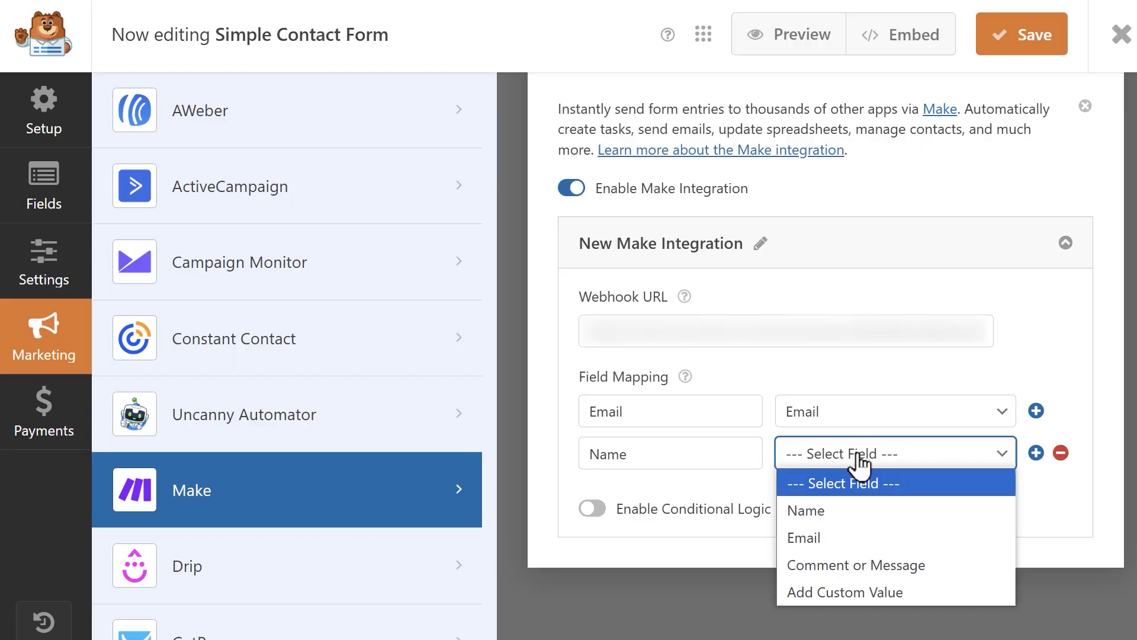
pyautogui.click(843, 513)
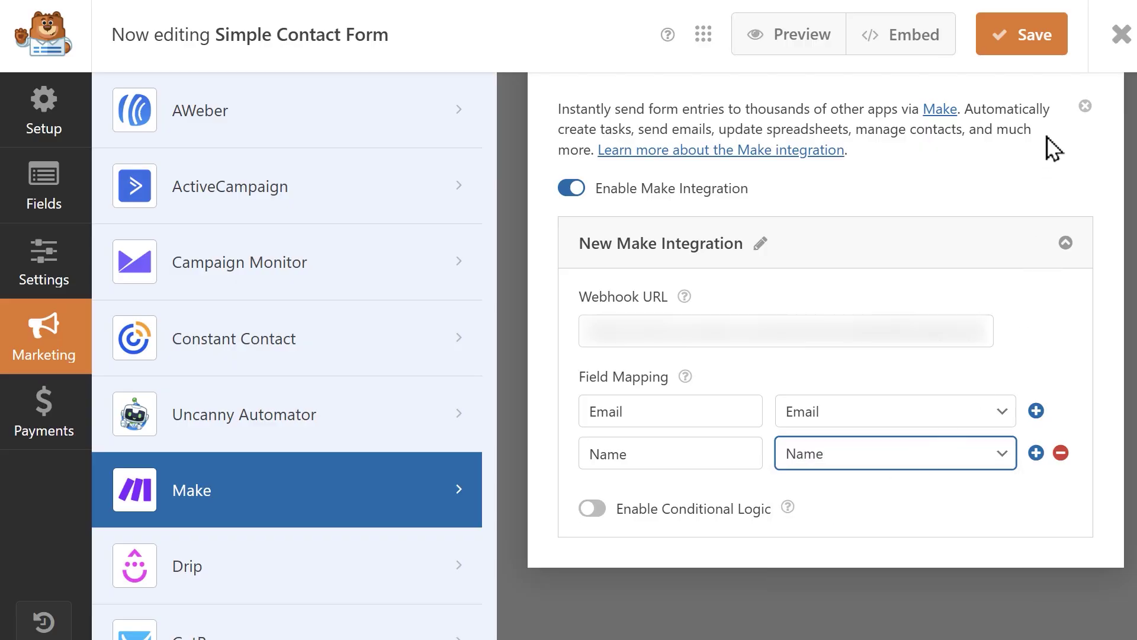
pyautogui.click(1029, 39)
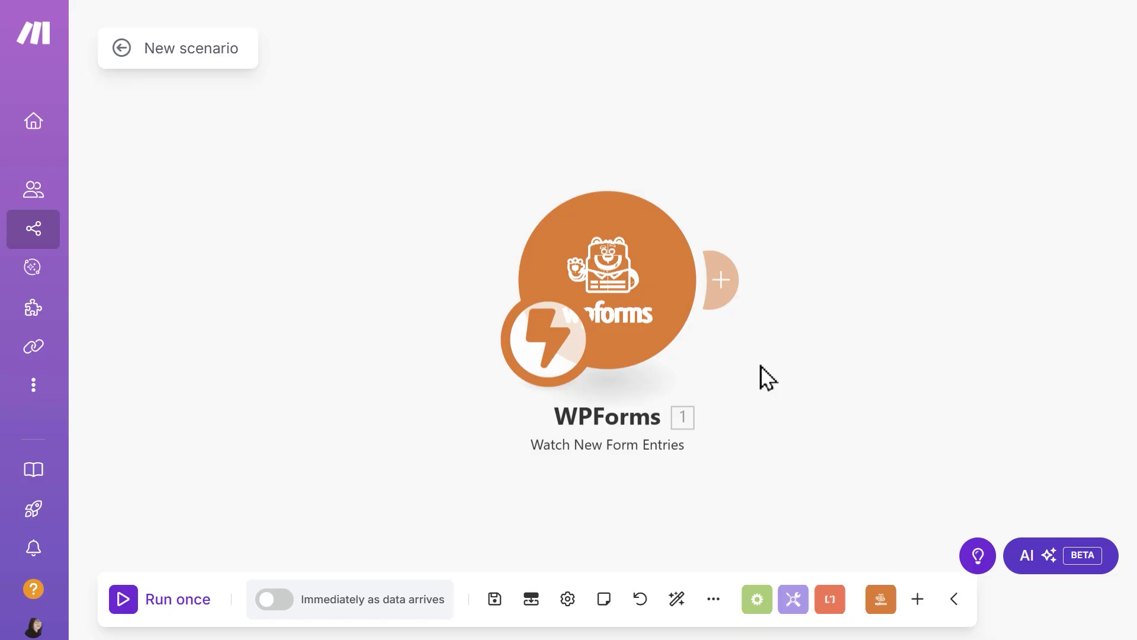
# Add a new module after the WPForms trigger, searching the app list for 'gmail'
pyautogui.click(719, 282)
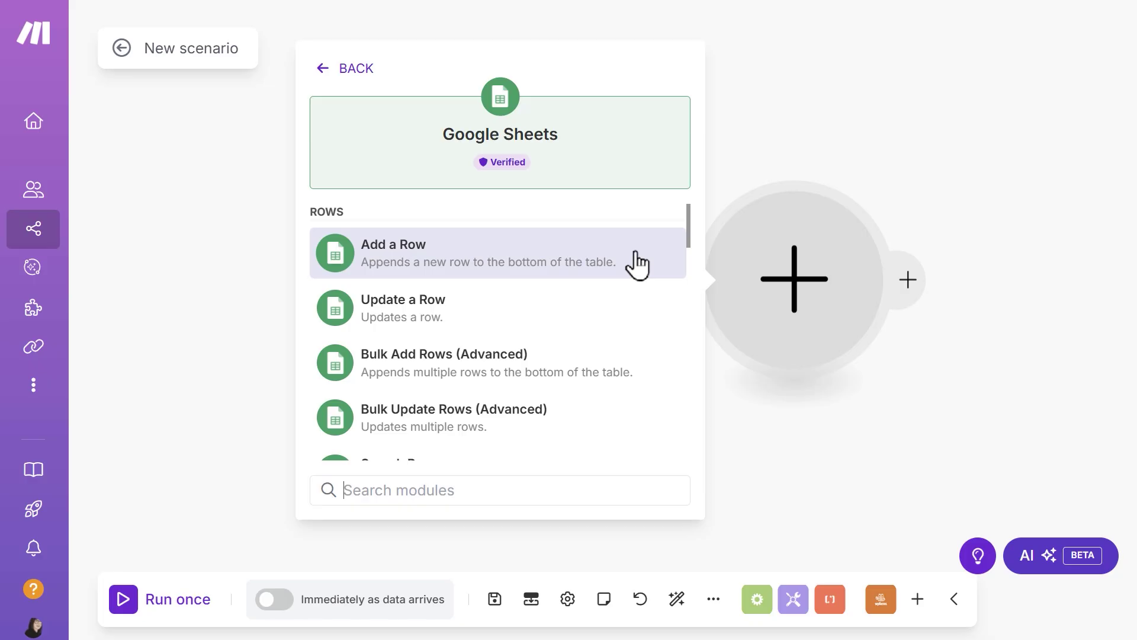
pyautogui.write('gmail')
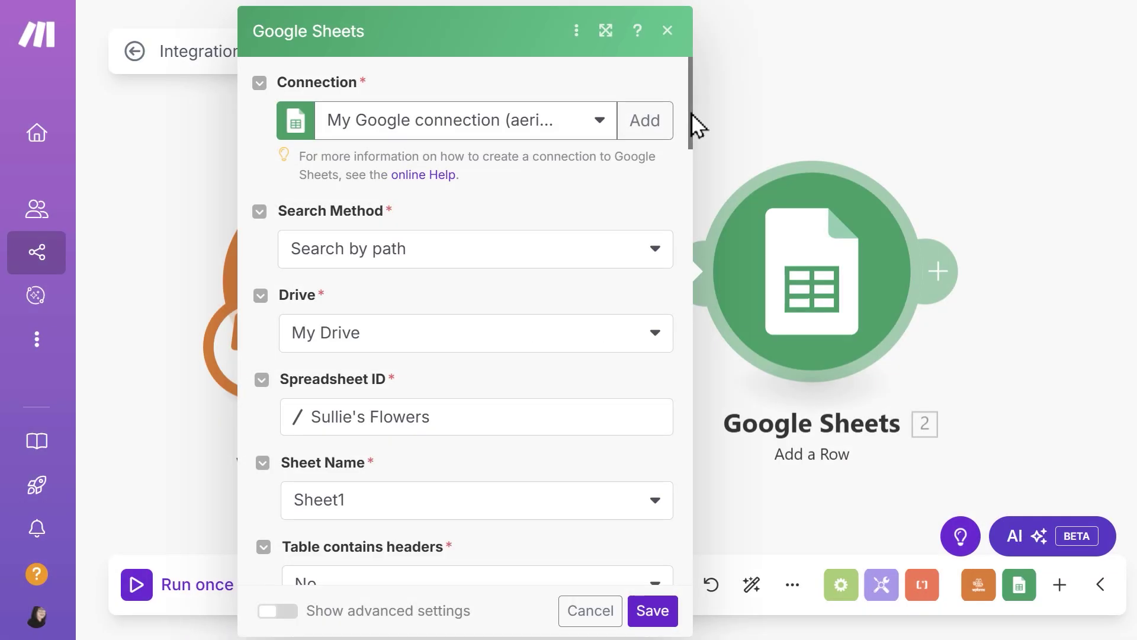
# Save the Google Sheets module settings and run the scenario once as a test
pyautogui.click(171, 493)
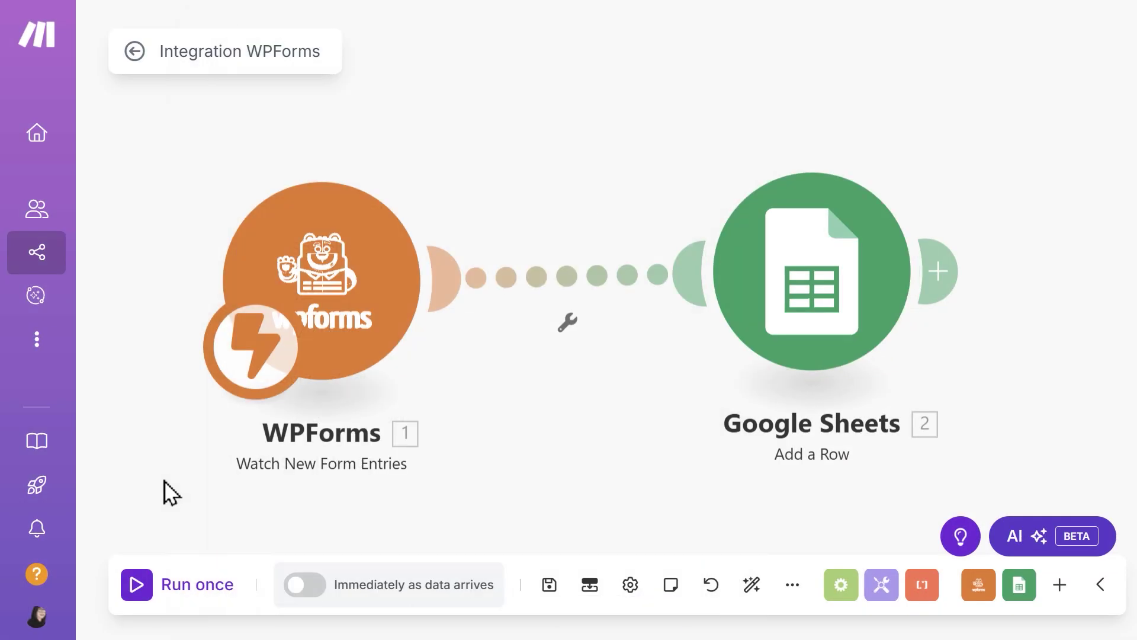
pyautogui.click(137, 586)
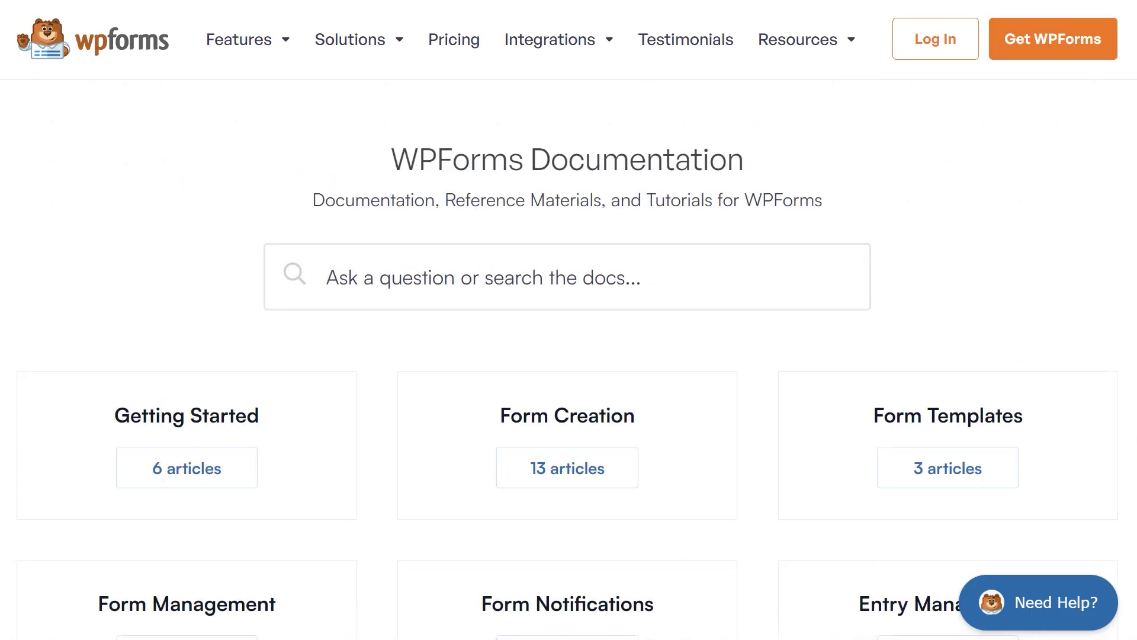
# Scroll down through the WPForms Documentation page to browse its categories
pyautogui.scroll(-6, 569, 319)
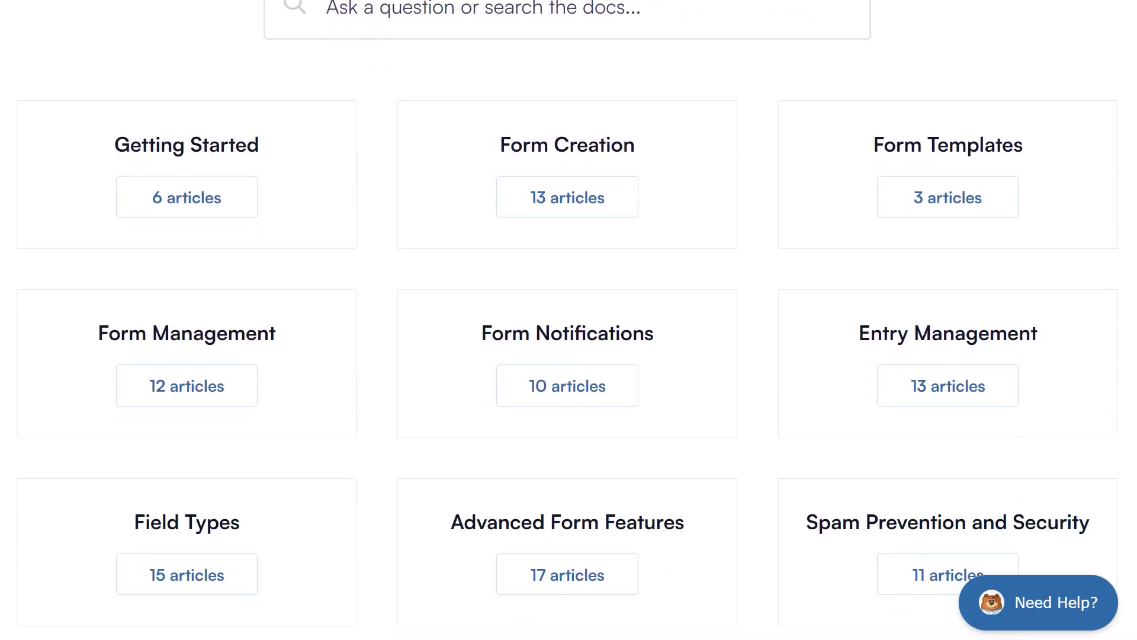
pyautogui.scroll(-7, 568, 320)
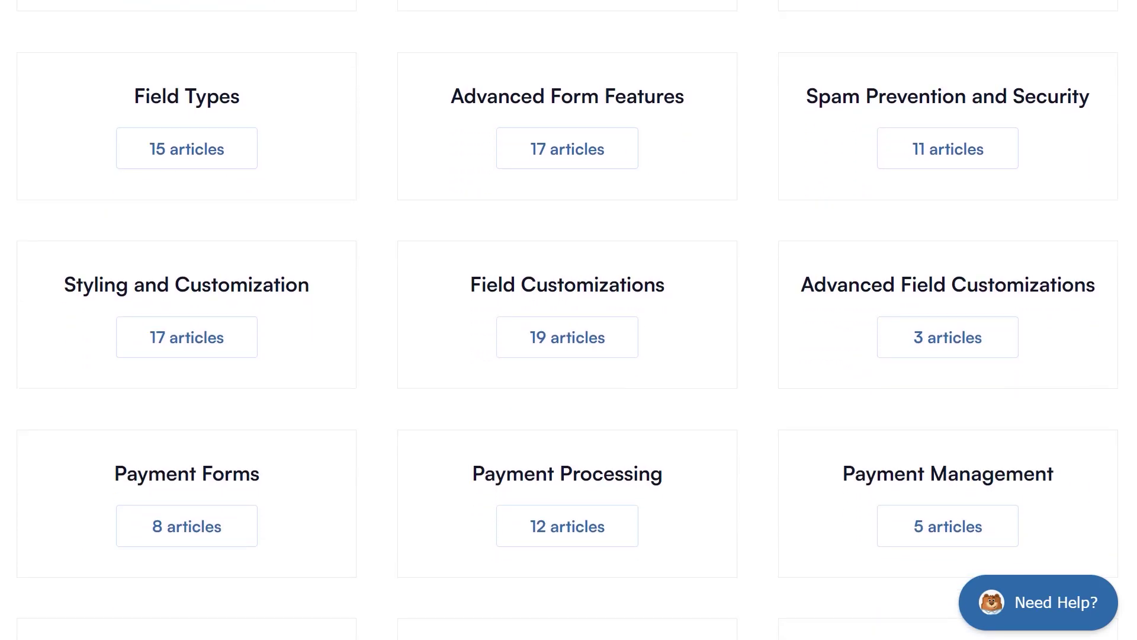
pyautogui.scroll(-6, 569, 319)
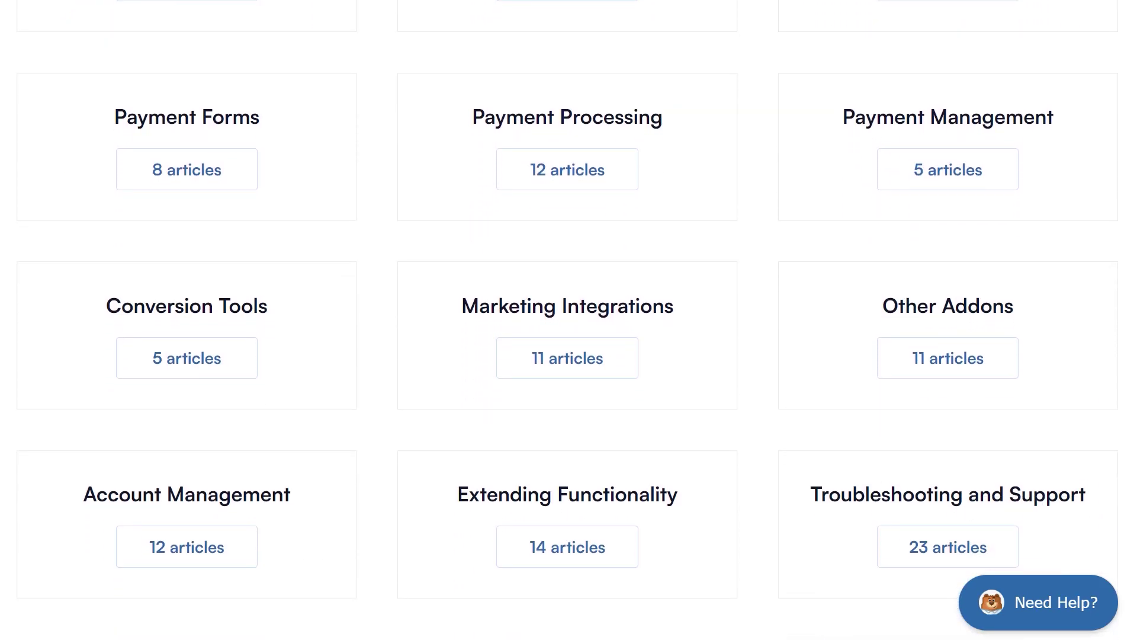
pyautogui.scroll(-2, 569, 319)
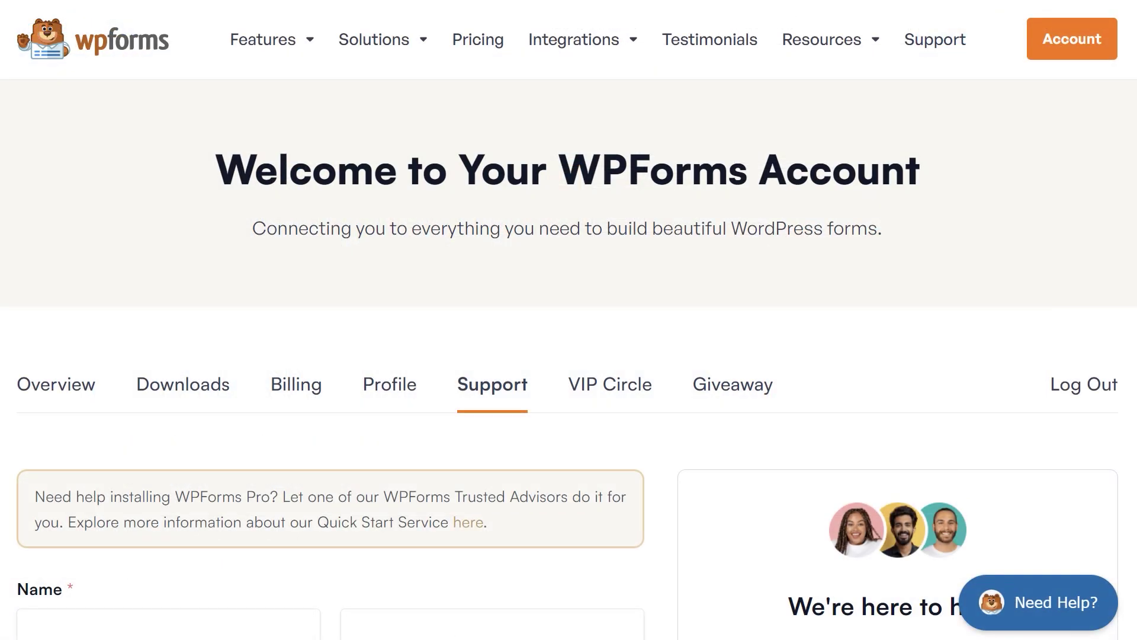
pyautogui.scroll(-6, 569, 320)
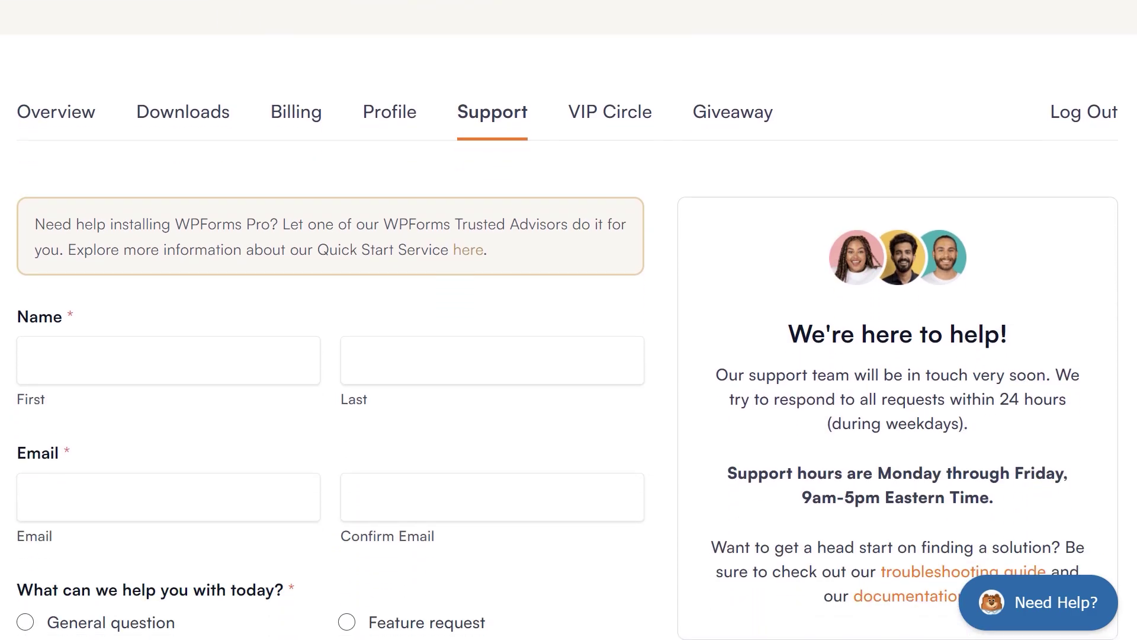